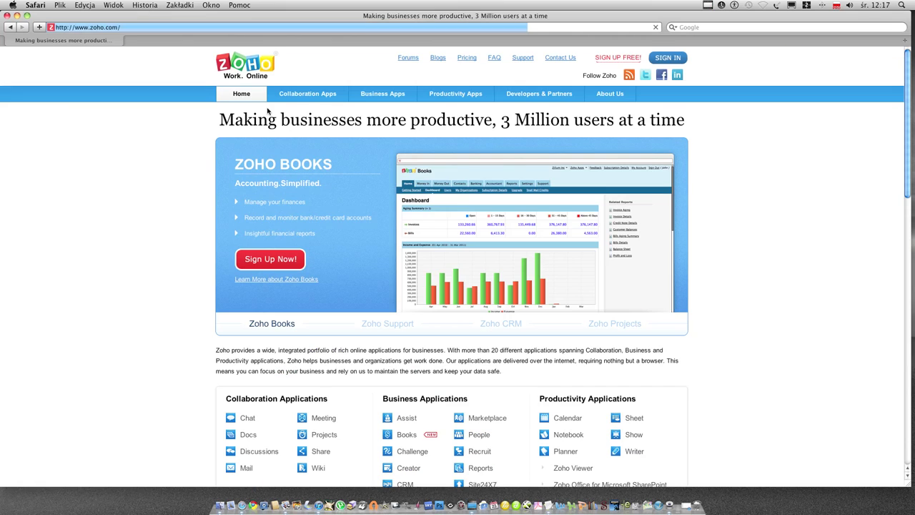
- Sign in to Zoho by entering the account username and password
{"action": "left_click", "coordinate": [661, 60]}
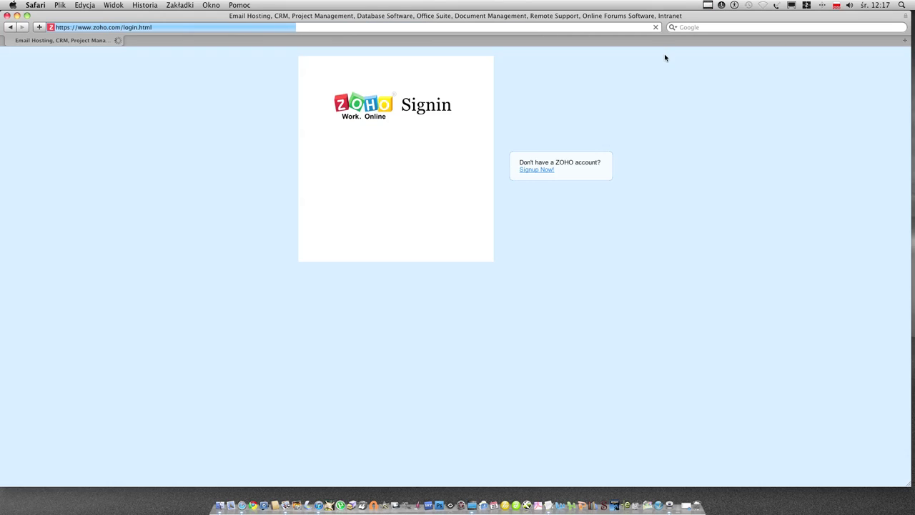
{"action": "type", "text": "bodeks"}
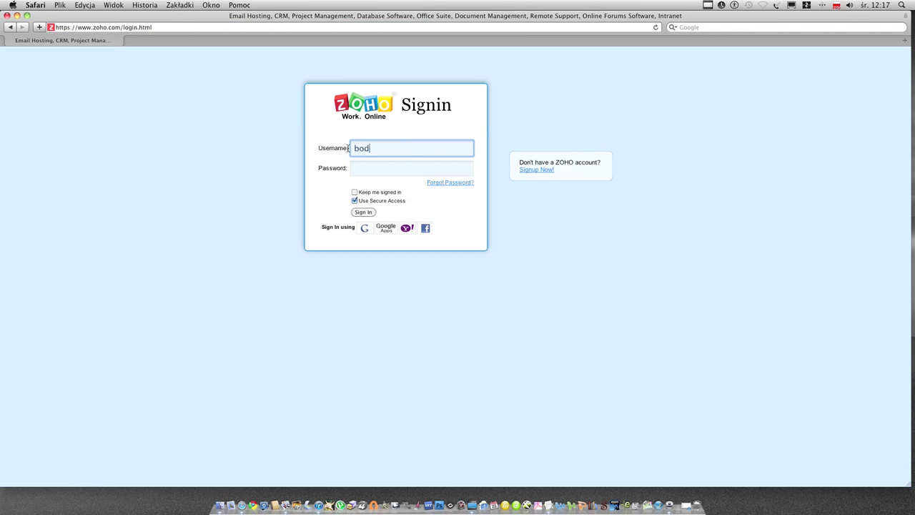
{"action": "left_click", "coordinate": [381, 169]}
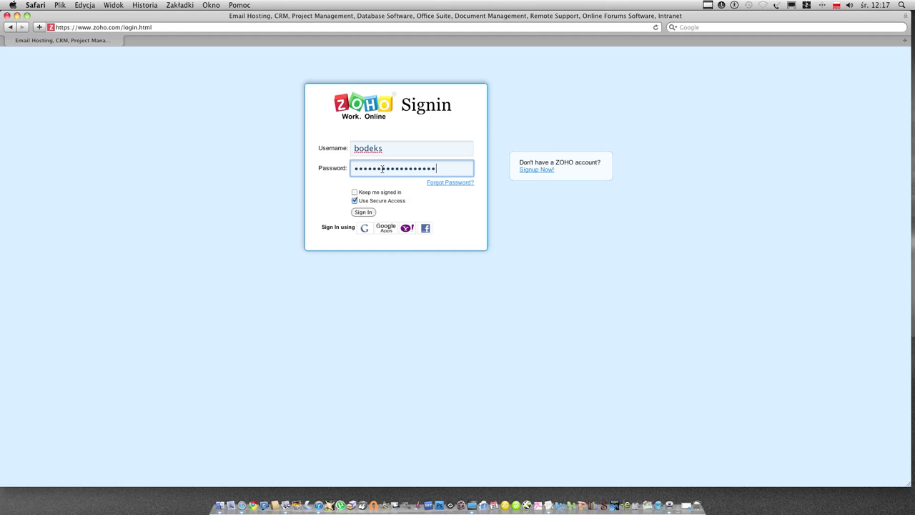
{"action": "key", "text": "Return"}
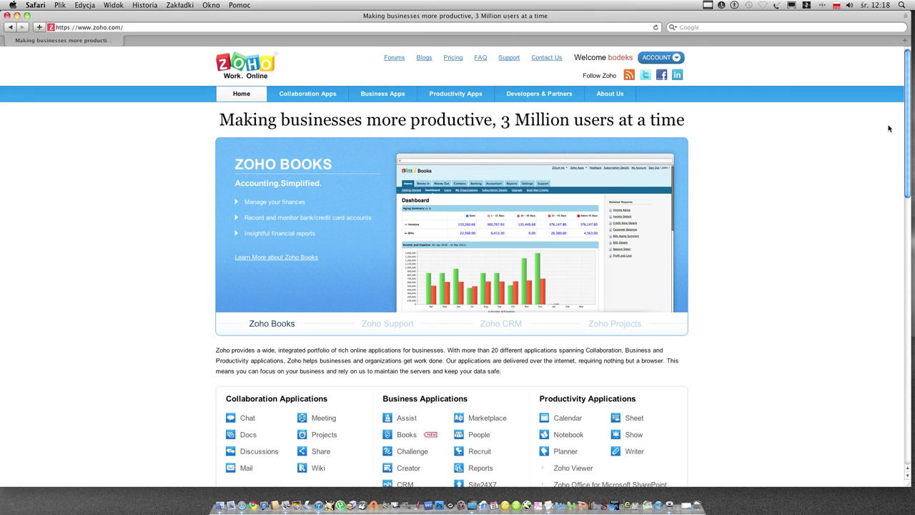
- Open Creator from the Business Applications list and launch the SZAFARNIA 11 application
{"action": "scroll", "coordinate": [903, 192], "scroll_direction": "down", "scroll_amount": 2}
{"action": "scroll", "coordinate": [903, 197], "scroll_direction": "down", "scroll_amount": 5}
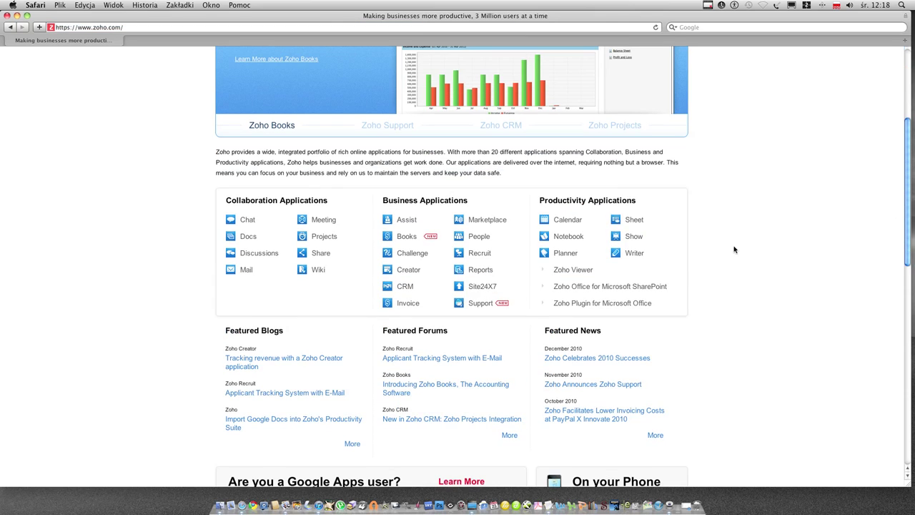
{"action": "left_click", "coordinate": [410, 269]}
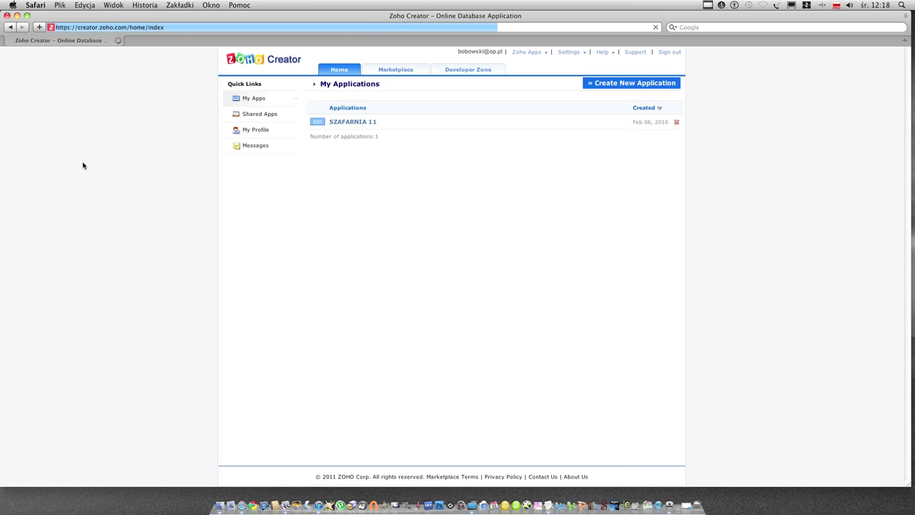
{"action": "left_click", "coordinate": [340, 123]}
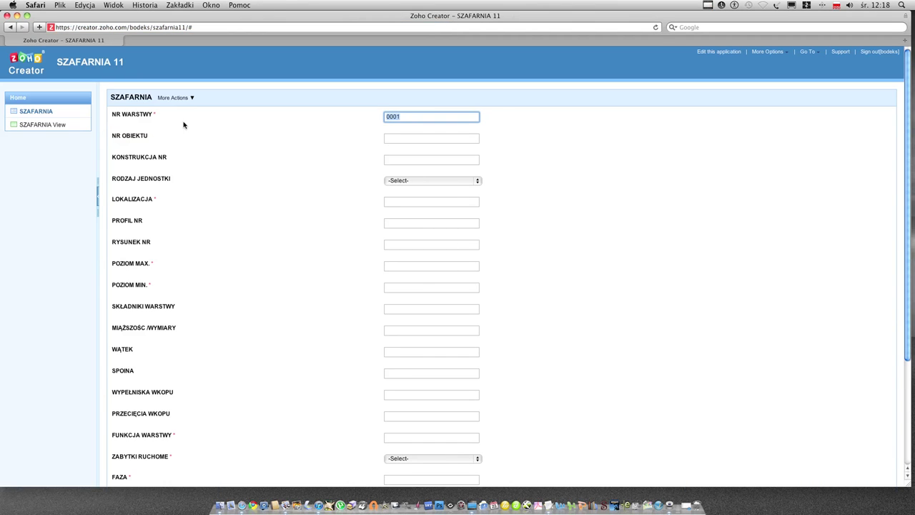
- Open the SZAFARNIA View records and sort them in ascending order by NR WARSTWY
{"action": "left_click", "coordinate": [224, 27]}
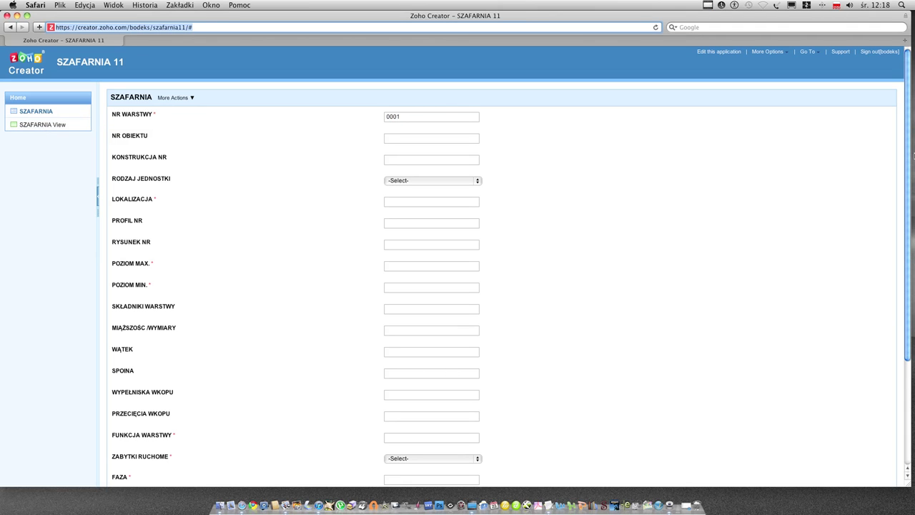
{"action": "left_click_drag", "start_coordinate": [909, 154], "coordinate": [901, 111]}
{"action": "left_click", "coordinate": [54, 127]}
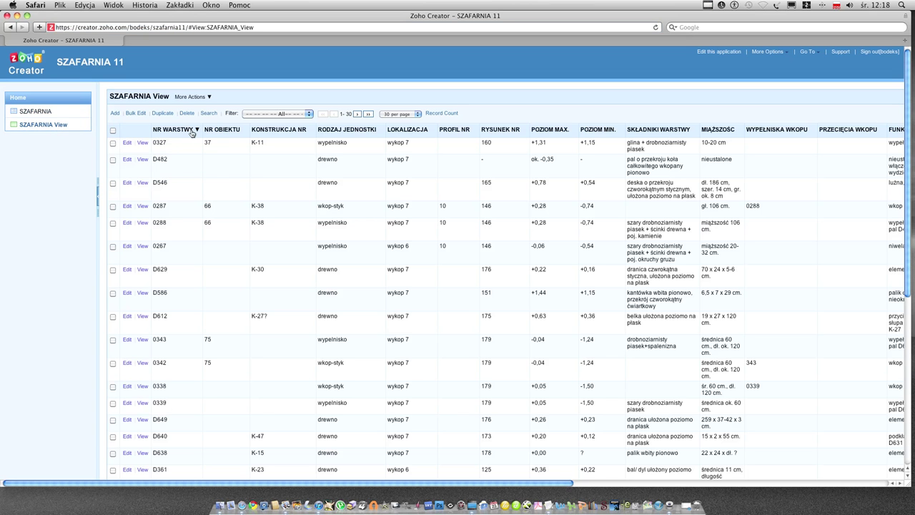
{"action": "left_click", "coordinate": [192, 131]}
{"action": "mouse_move", "coordinate": [193, 142]}
{"action": "left_click", "coordinate": [240, 149]}
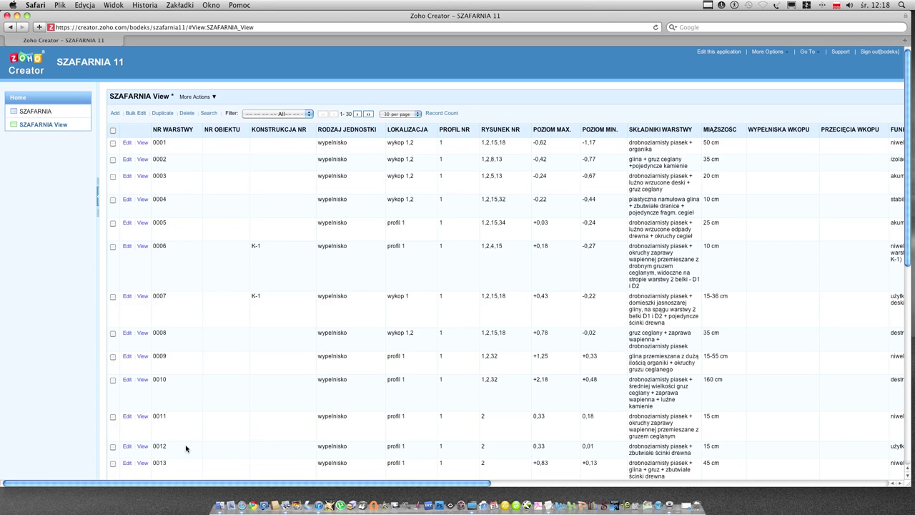
- Display the full details of record 0001 and enlarge the page to read its fields and attachments
{"action": "left_click", "coordinate": [142, 143]}
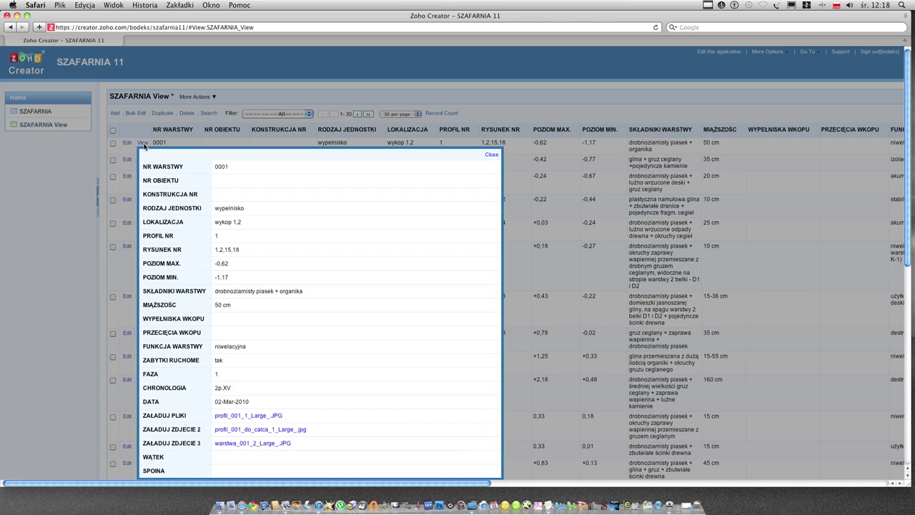
{"action": "left_click_drag", "start_coordinate": [907, 248], "coordinate": [903, 278]}
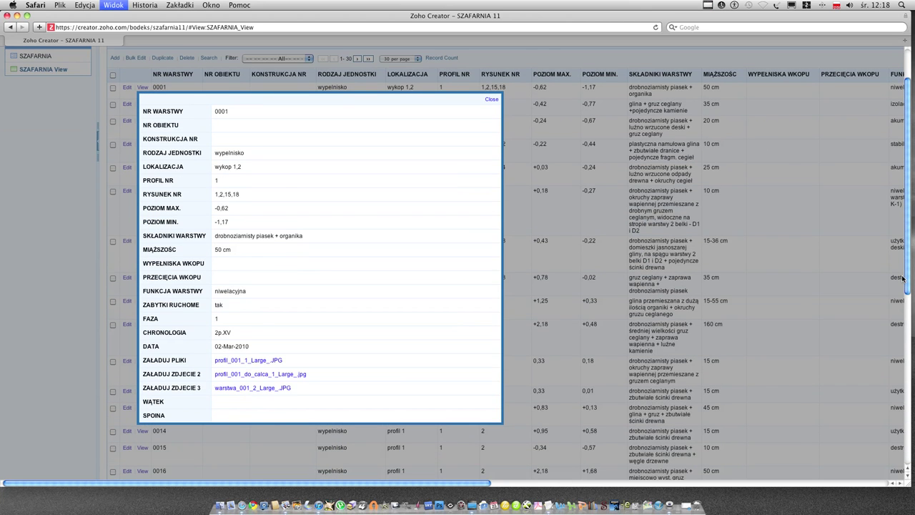
{"action": "key", "text": "super+plus"}
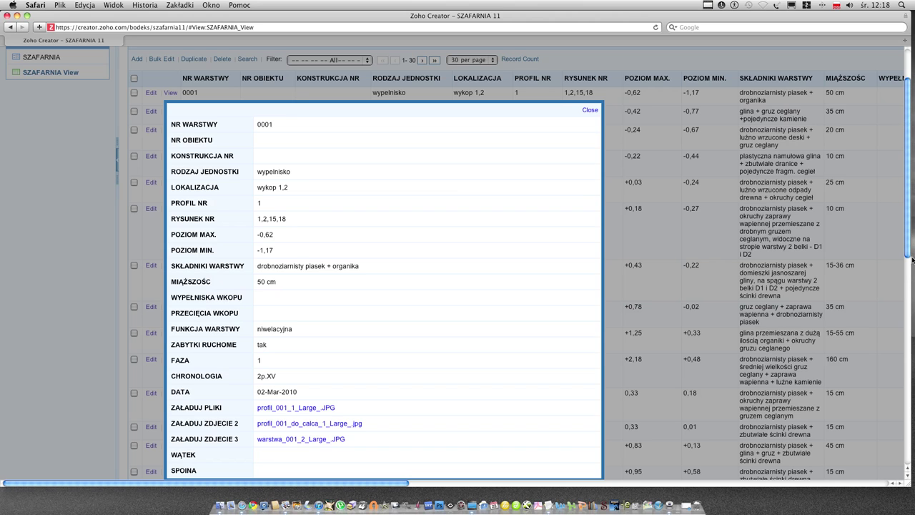
{"action": "scroll", "coordinate": [910, 254], "scroll_direction": "down", "scroll_amount": 3}
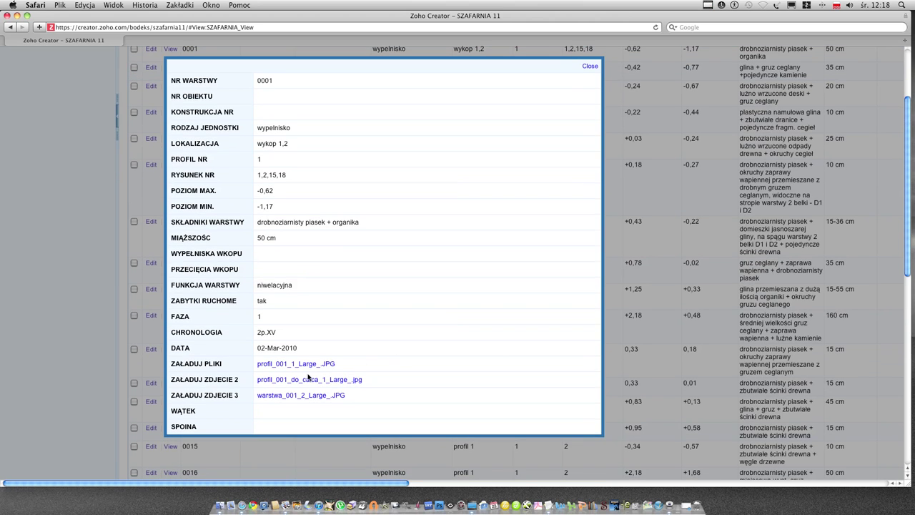
- View the attached photo profil_001_1_Large_.JPG, then close the photo, the downloads list and the record details
{"action": "left_click", "coordinate": [300, 366]}
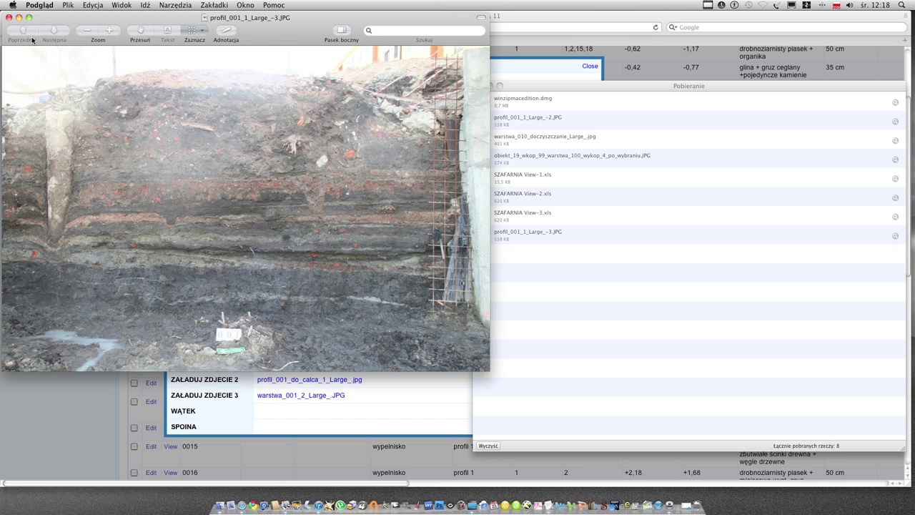
{"action": "left_click", "coordinate": [8, 17]}
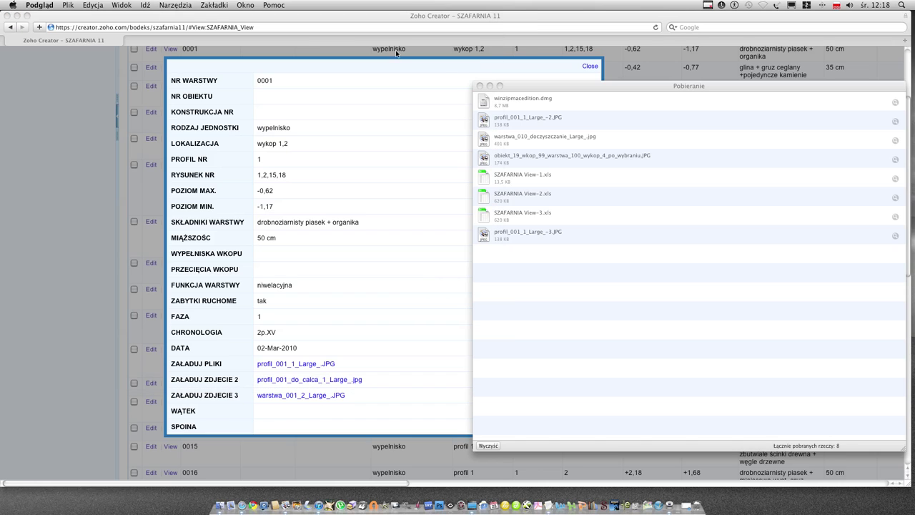
{"action": "left_click", "coordinate": [480, 85]}
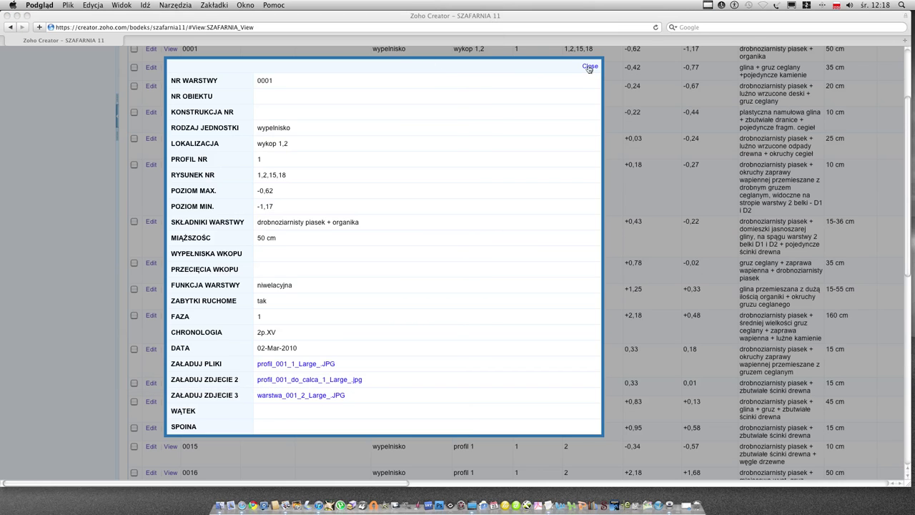
{"action": "left_click", "coordinate": [589, 65]}
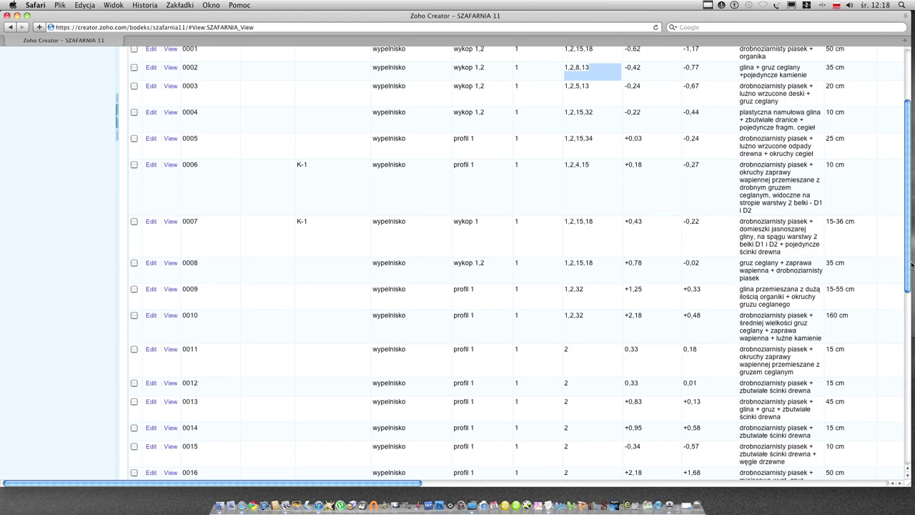
- Set the SZAFARNIA View to show 200 records per page and display the record count
{"action": "left_click_drag", "start_coordinate": [910, 272], "coordinate": [905, 127]}
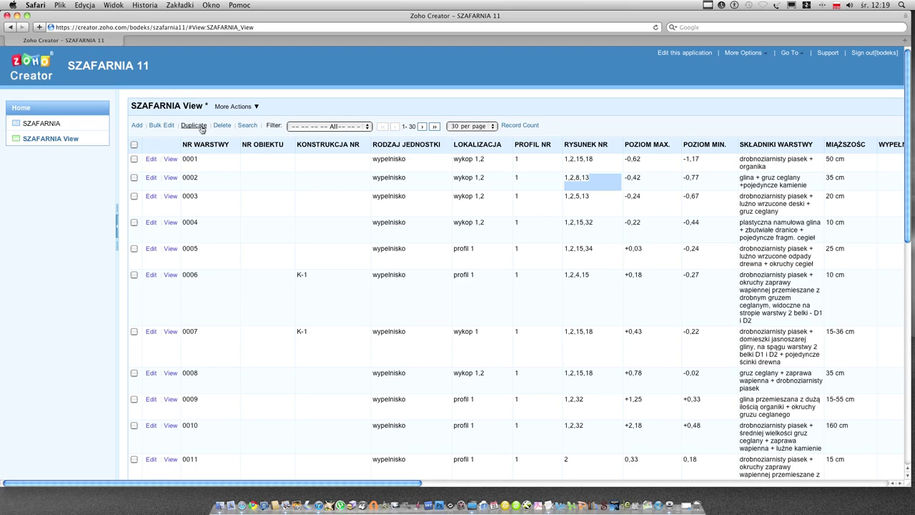
{"action": "left_click", "coordinate": [243, 126]}
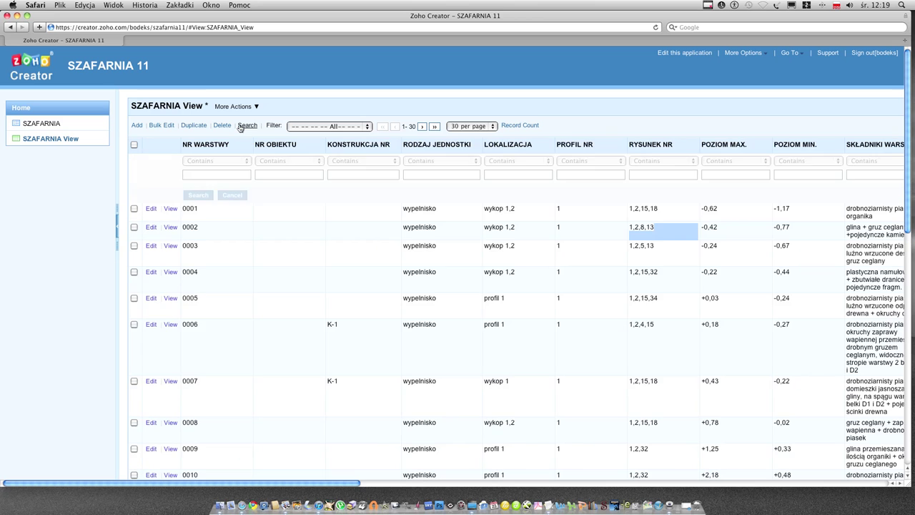
{"action": "left_click", "coordinate": [341, 129]}
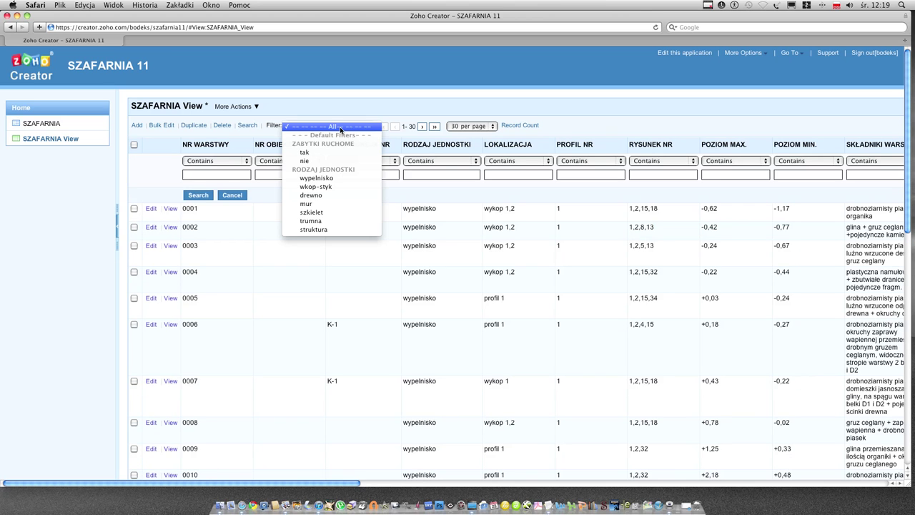
{"action": "left_click", "coordinate": [407, 98]}
{"action": "left_click", "coordinate": [468, 126]}
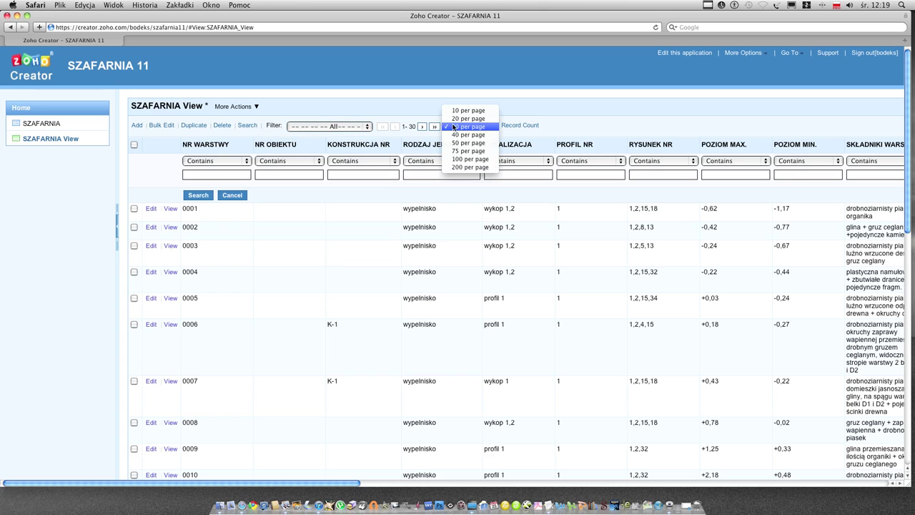
{"action": "left_click", "coordinate": [462, 167]}
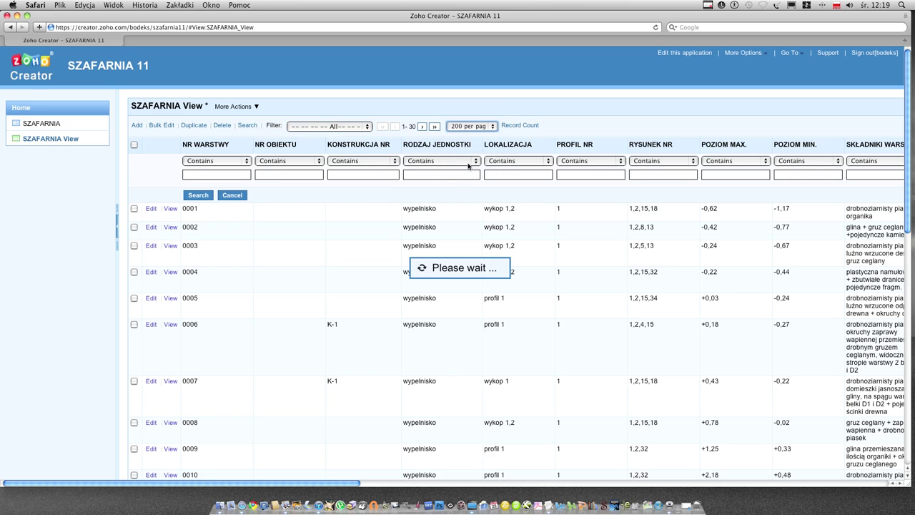
{"action": "left_click", "coordinate": [512, 126]}
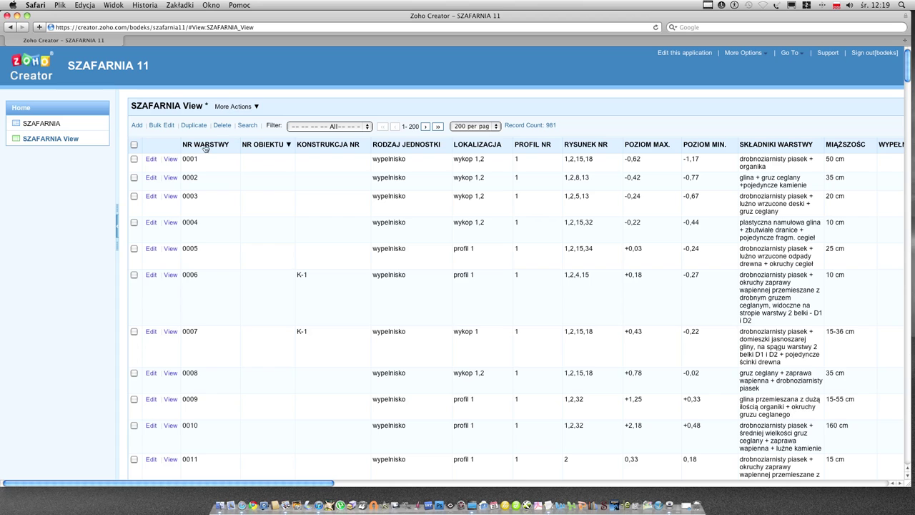
- Search the view for records whose NR WARSTWY contains 0100
{"action": "left_click", "coordinate": [256, 128]}
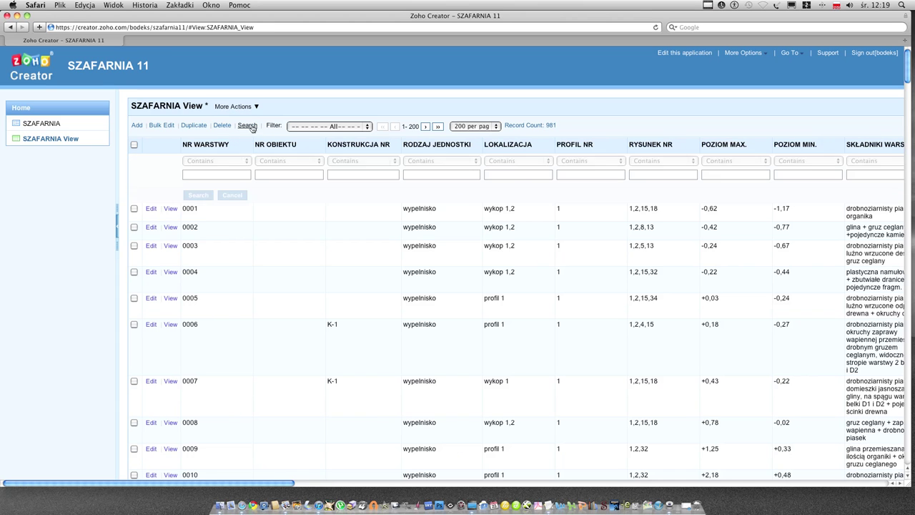
{"action": "left_click", "coordinate": [203, 175]}
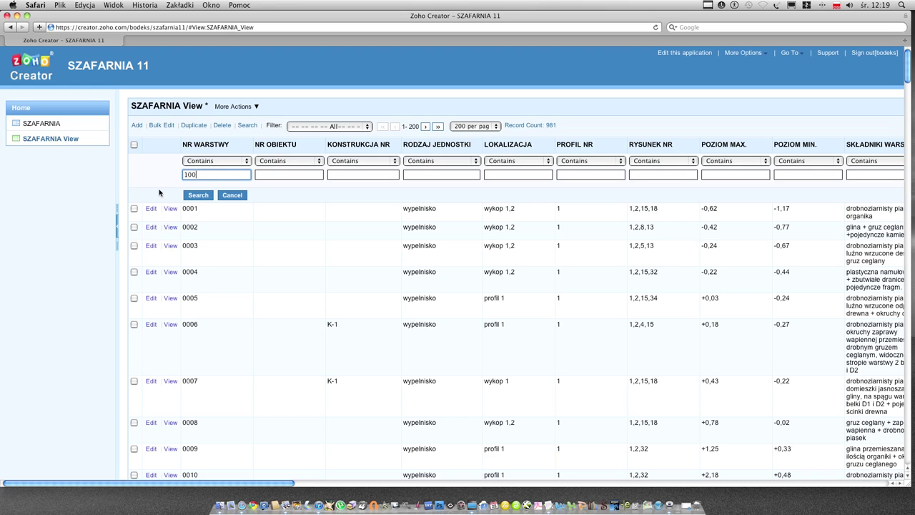
{"action": "type", "text": "0"}
{"action": "left_click", "coordinate": [210, 196]}
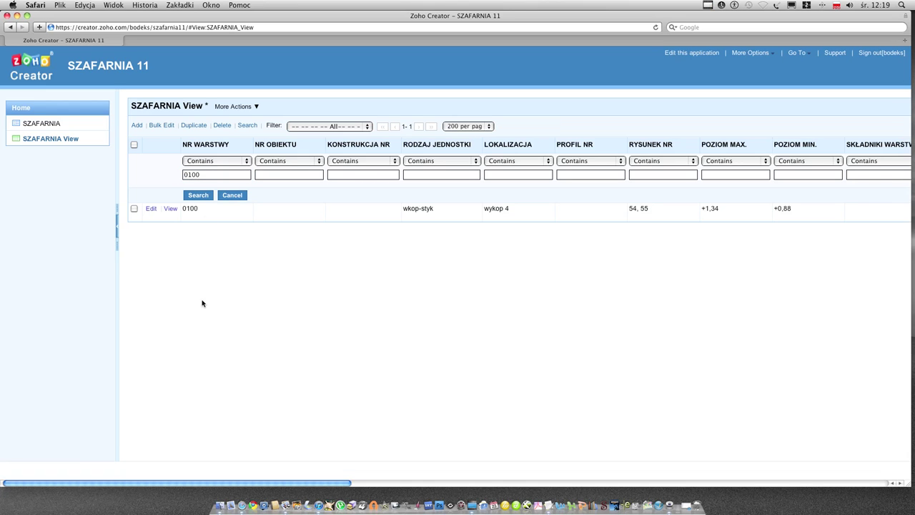
{"action": "left_click_drag", "start_coordinate": [133, 483], "coordinate": [55, 481]}
- Clear the NR WARSTWY criterion and set RODZAJ JEDNOSTKI to contain wkop-styk, copied from record 0100
{"action": "double_click", "coordinate": [223, 174]}
{"action": "key", "text": "BackSpace"}
{"action": "left_click", "coordinate": [438, 162]}
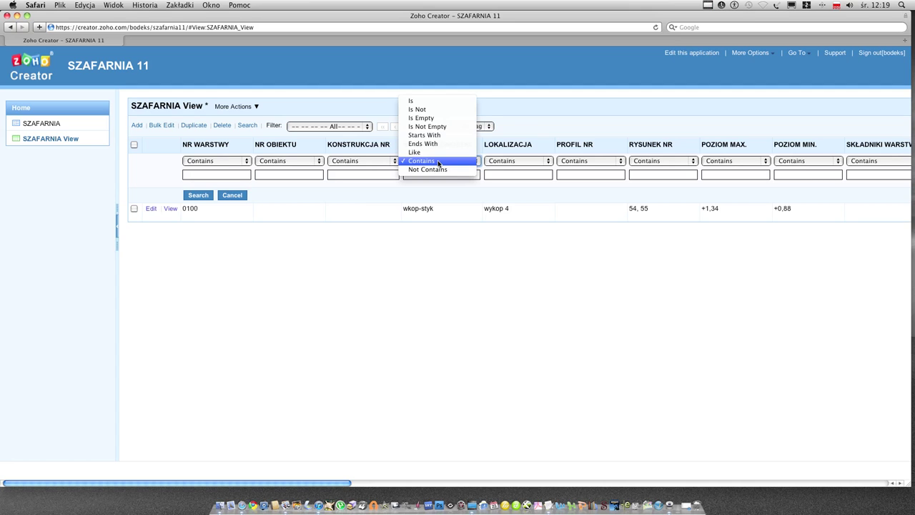
{"action": "left_click", "coordinate": [438, 161]}
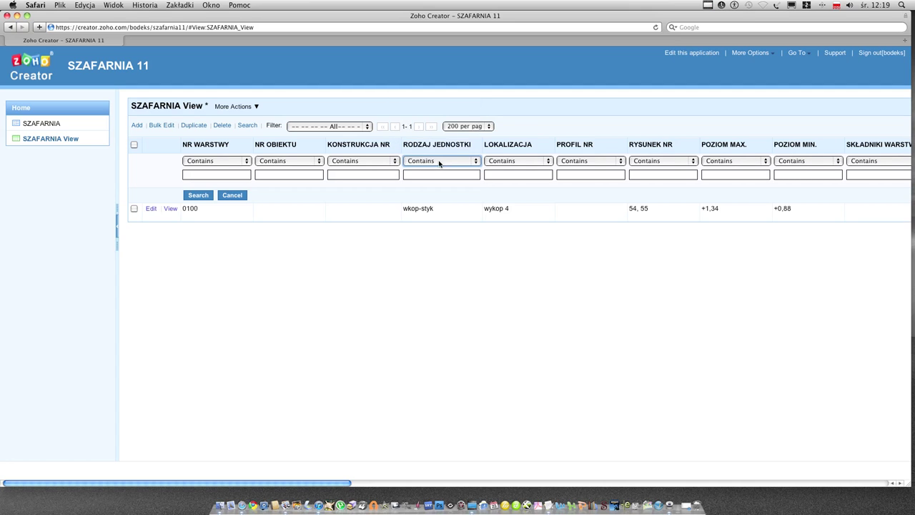
{"action": "left_click", "coordinate": [441, 163]}
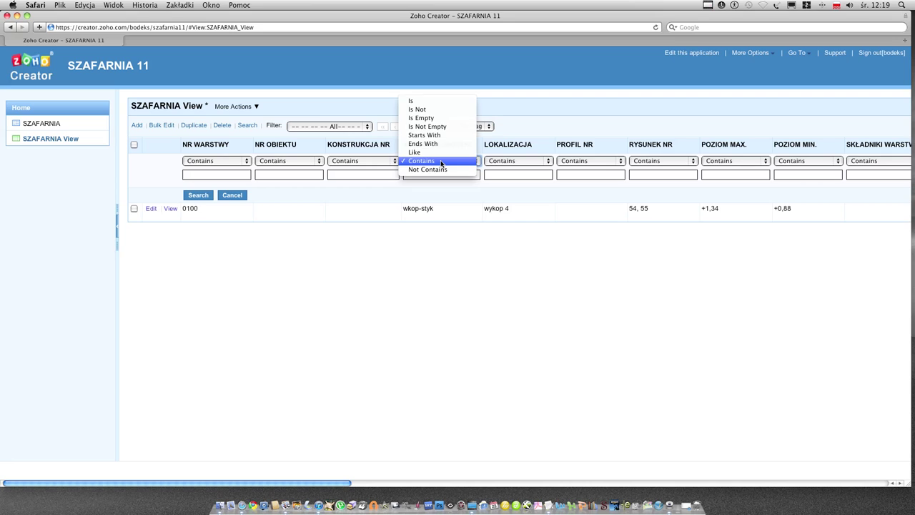
{"action": "left_click", "coordinate": [441, 163]}
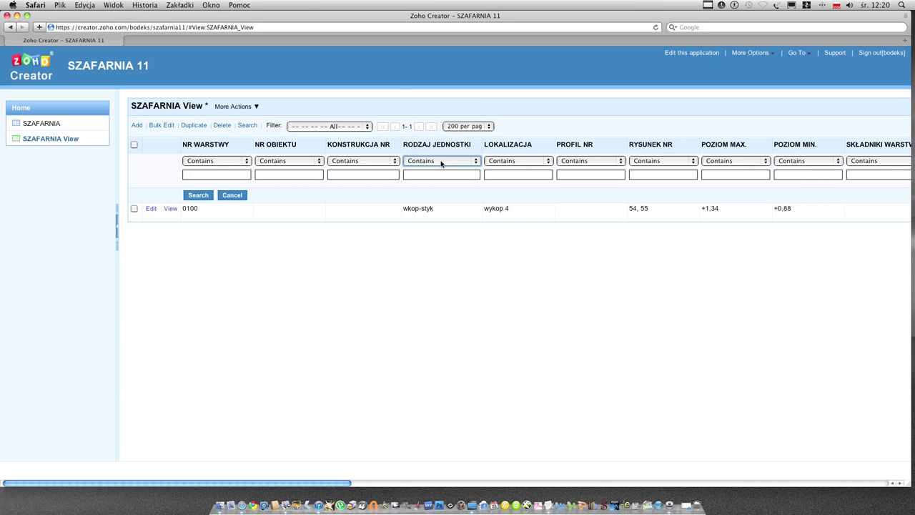
{"action": "left_click", "coordinate": [433, 176]}
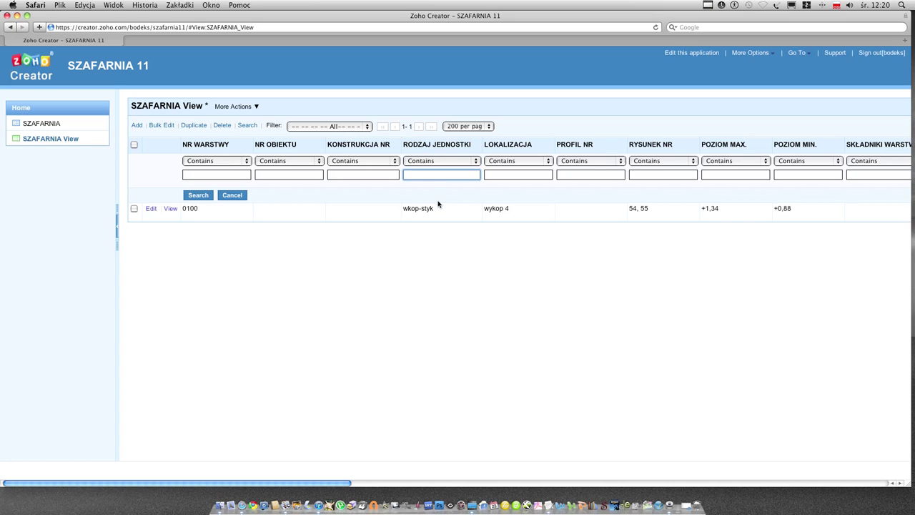
{"action": "left_click_drag", "start_coordinate": [438, 208], "coordinate": [405, 209]}
{"action": "key", "text": "super+c"}
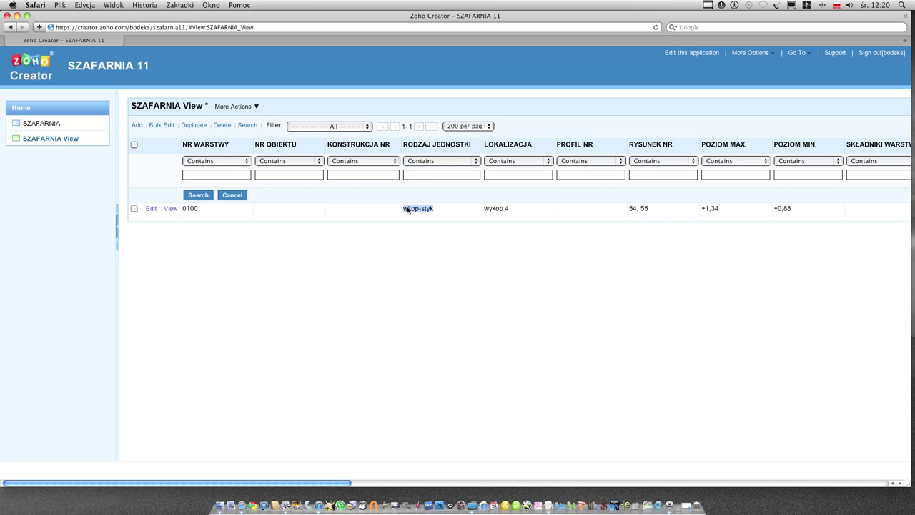
{"action": "left_click", "coordinate": [429, 177]}
{"action": "key", "text": "super+v"}
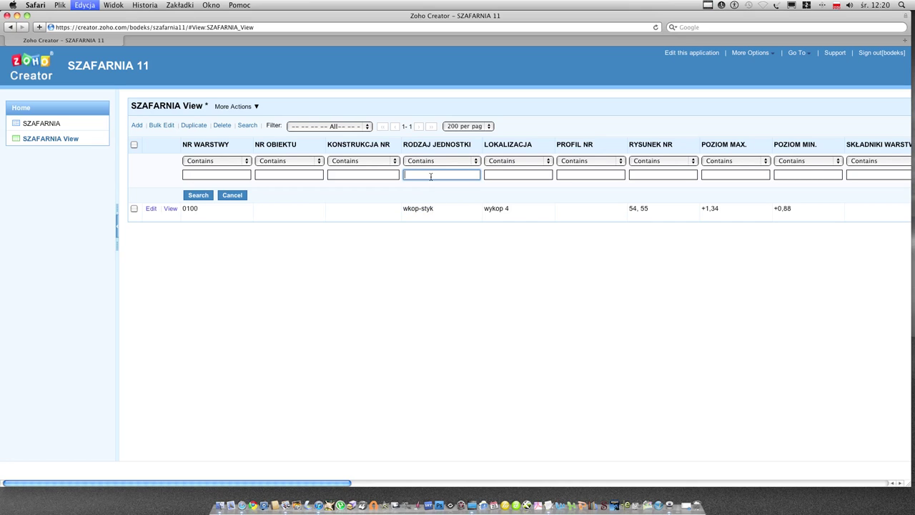
- Add a LOKALIZACJA contains wykop 7 criterion beside wkop-styk, adapting the location copied from record 0100, and run the search
{"action": "left_click", "coordinate": [518, 161]}
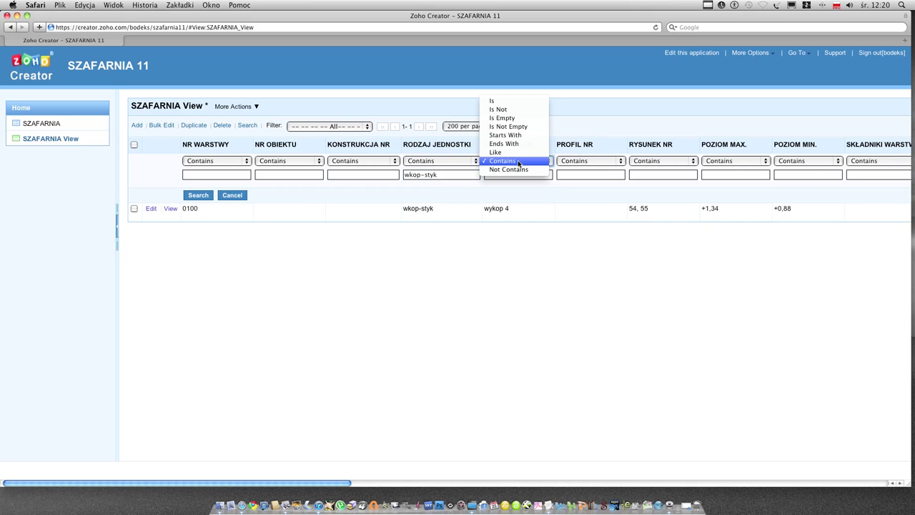
{"action": "left_click", "coordinate": [518, 162]}
{"action": "mouse_move", "coordinate": [498, 211]}
{"action": "left_mouse_down"}
{"action": "mouse_move", "coordinate": [472, 211]}
{"action": "mouse_move", "coordinate": [482, 209]}
{"action": "left_mouse_up"}
{"action": "key", "text": "super+c"}
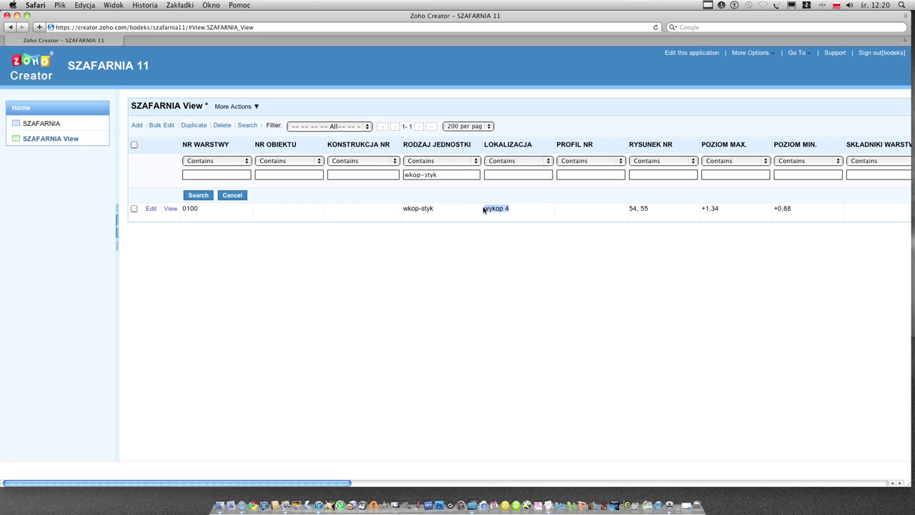
{"action": "left_click", "coordinate": [496, 172]}
{"action": "key", "text": "super+v"}
{"action": "type", "text": "7"}
{"action": "left_click", "coordinate": [201, 199]}
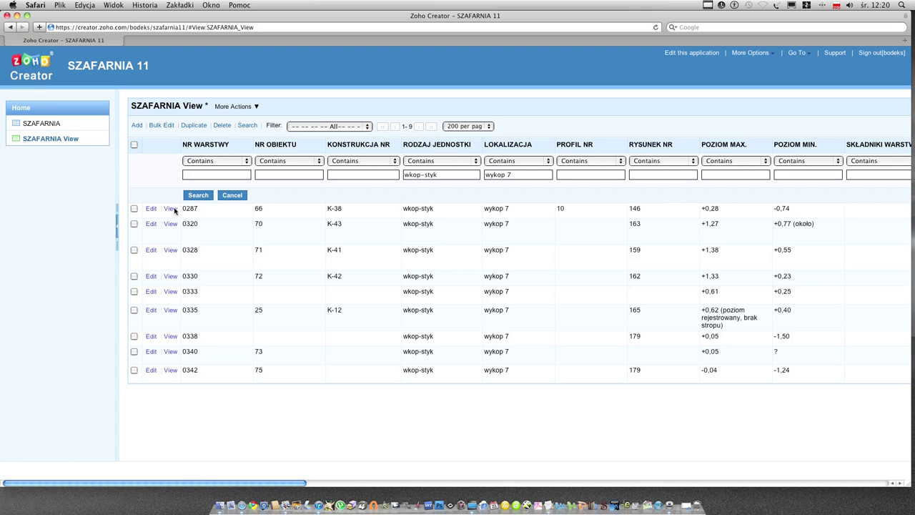
- Open the export options for the filtered view and switch the file download from filtered records to All Records
{"action": "left_click_drag", "start_coordinate": [204, 483], "coordinate": [2, 472]}
{"action": "left_click", "coordinate": [253, 109]}
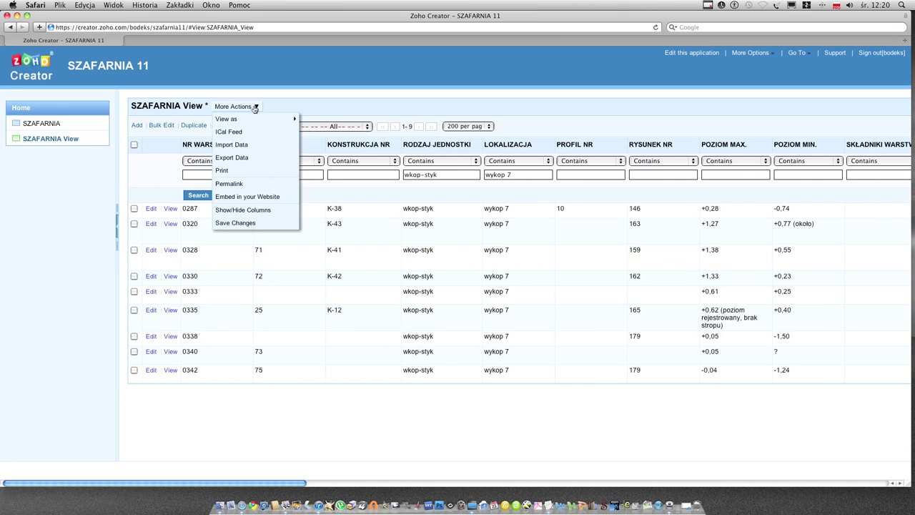
{"action": "left_click", "coordinate": [252, 158]}
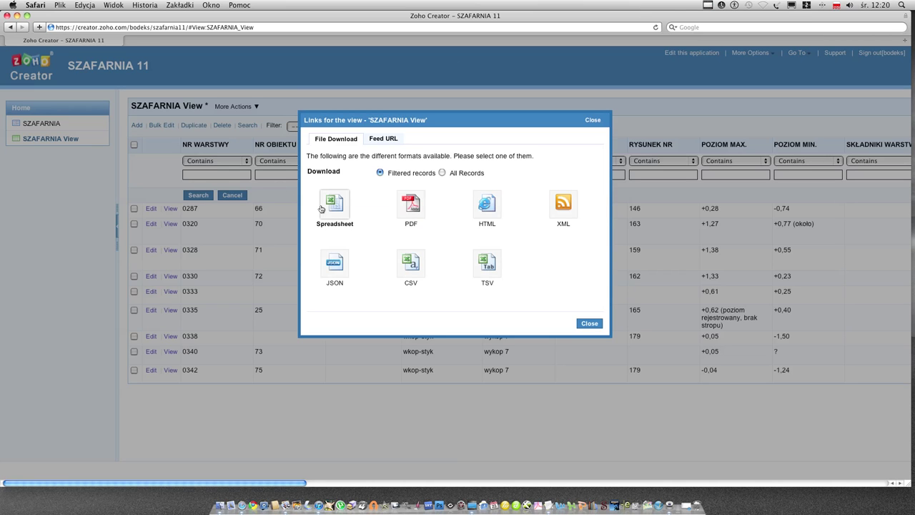
{"action": "left_click", "coordinate": [442, 173]}
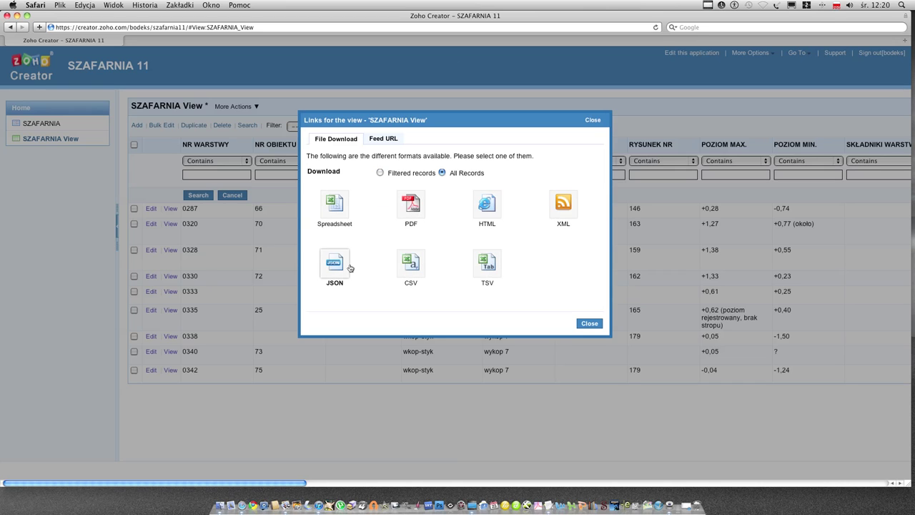
- Review the view's feed URLs for the PDF, HTML, RSS, JSON and TSV formats, and close the export dialog
{"action": "left_click", "coordinate": [372, 140]}
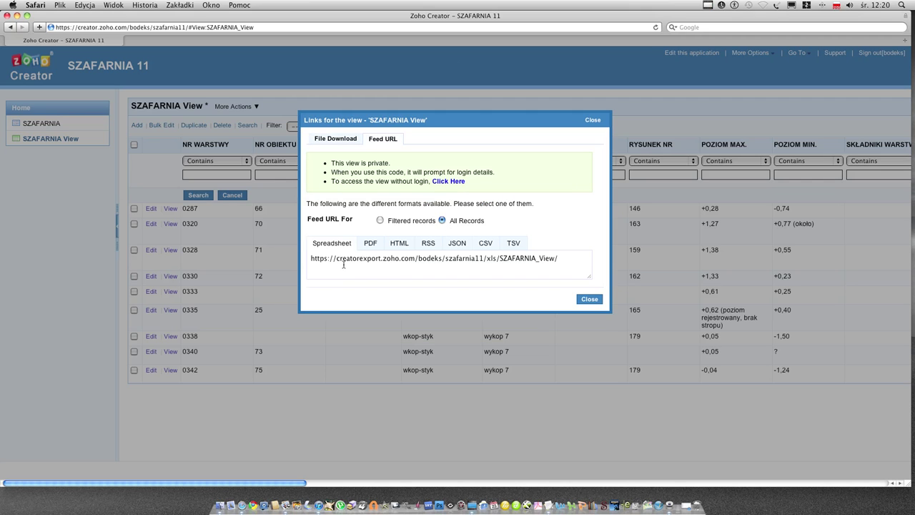
{"action": "left_click", "coordinate": [369, 245]}
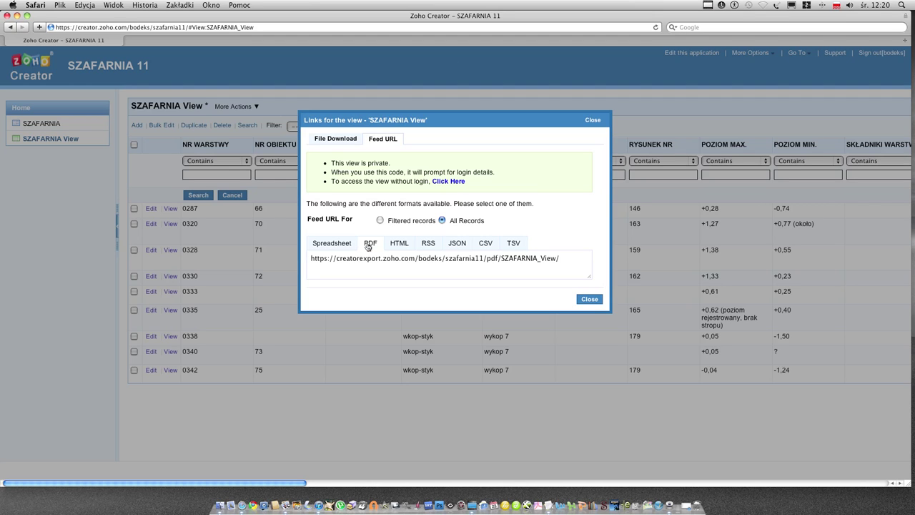
{"action": "left_click", "coordinate": [398, 245]}
{"action": "left_click", "coordinate": [427, 244]}
{"action": "left_click", "coordinate": [457, 244]}
{"action": "left_click", "coordinate": [508, 245]}
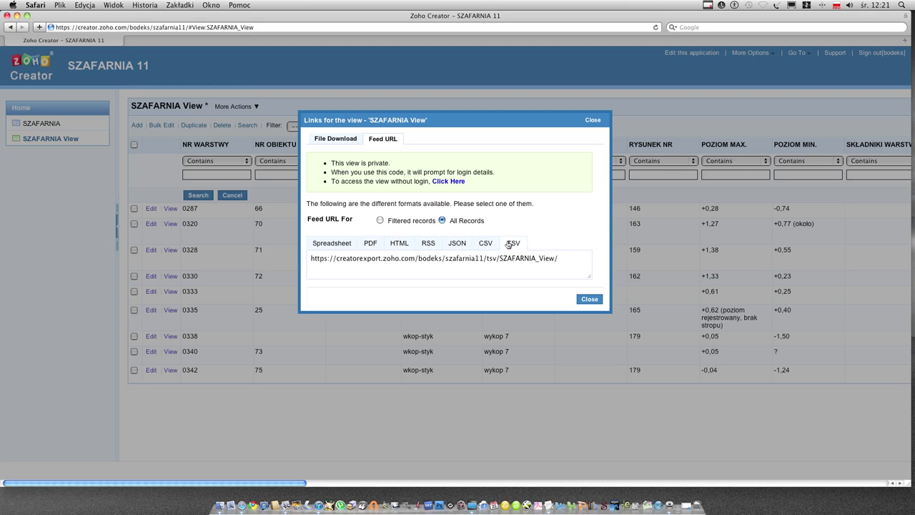
{"action": "left_click", "coordinate": [588, 299]}
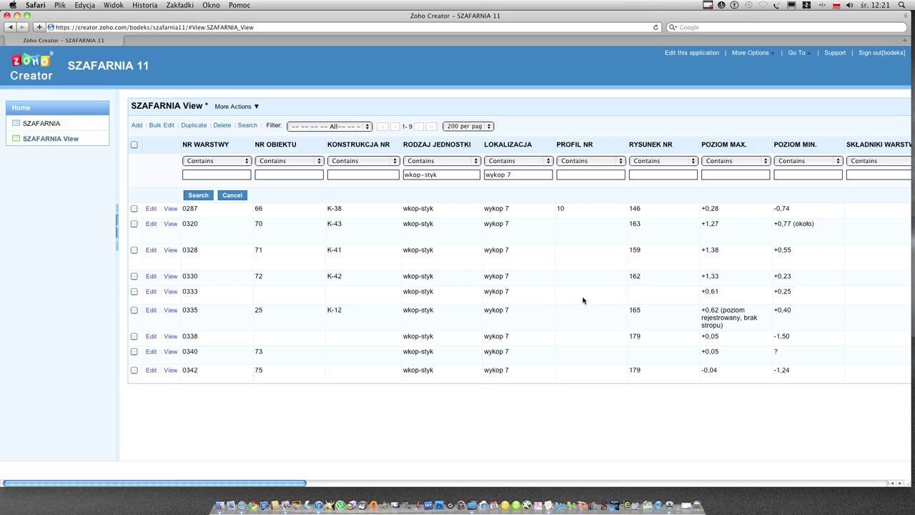
- Display the code for embedding the view in a website, select the iframe snippet, and close the dialog
{"action": "left_click", "coordinate": [235, 108]}
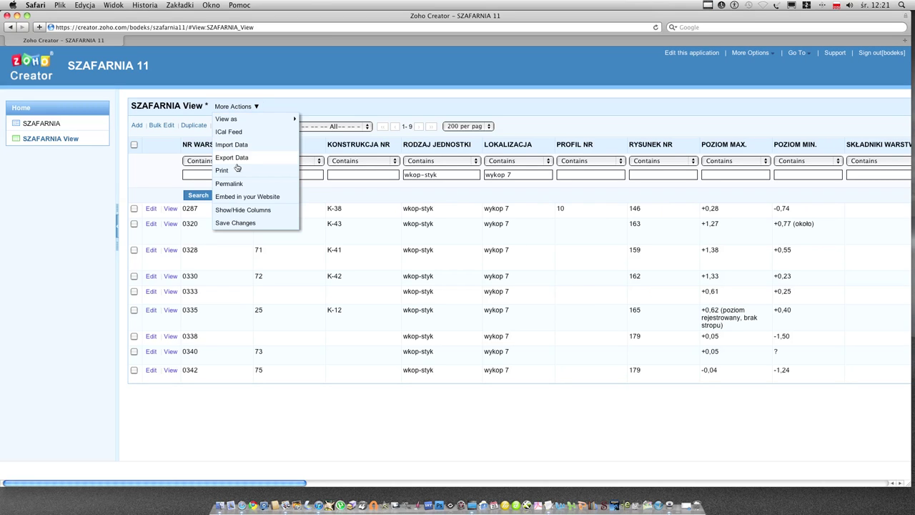
{"action": "left_click", "coordinate": [239, 199]}
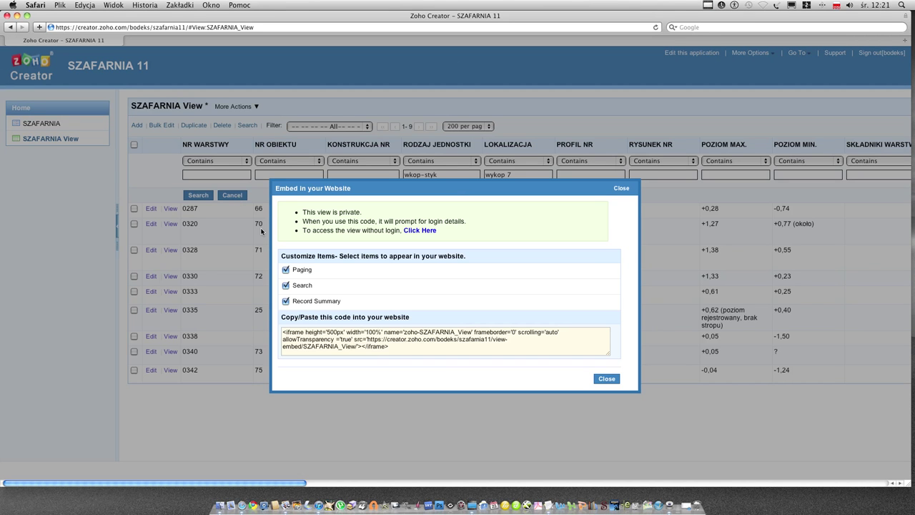
{"action": "left_click", "coordinate": [395, 352]}
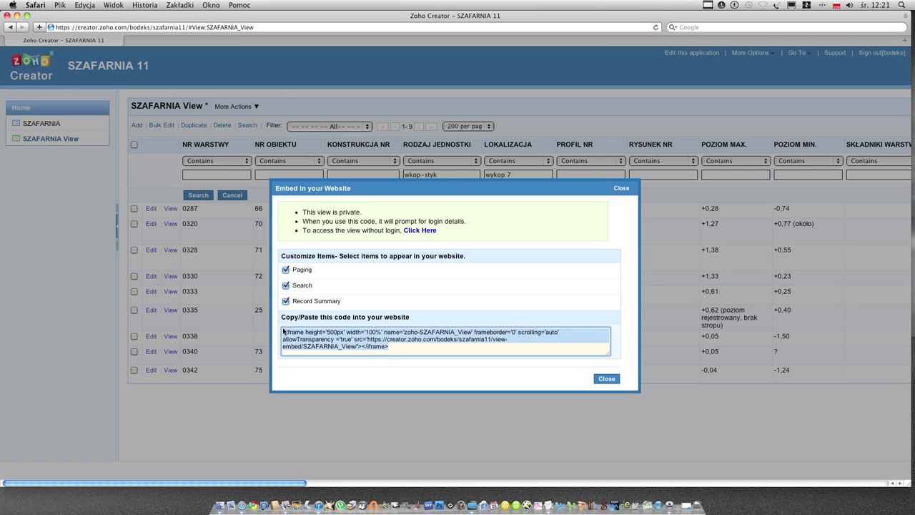
{"action": "left_click", "coordinate": [621, 188]}
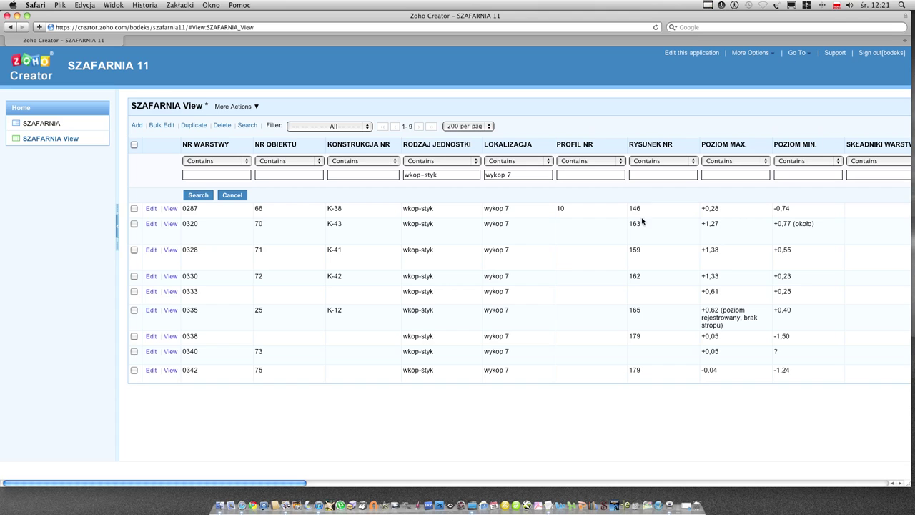
- Reload the SZAFARNIA View without search criteria and sort the records by NR WARSTWY in ascending order
{"action": "left_click", "coordinate": [63, 139]}
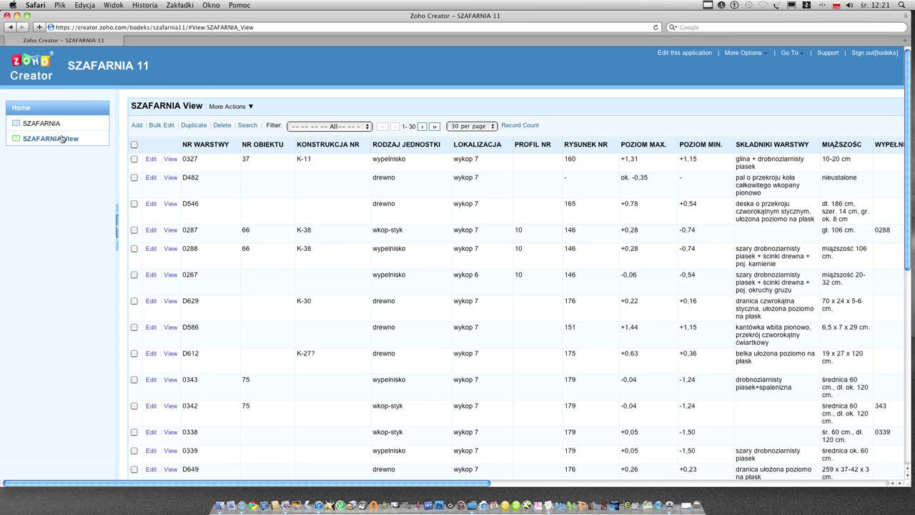
{"action": "left_click", "coordinate": [231, 145]}
{"action": "mouse_move", "coordinate": [235, 161]}
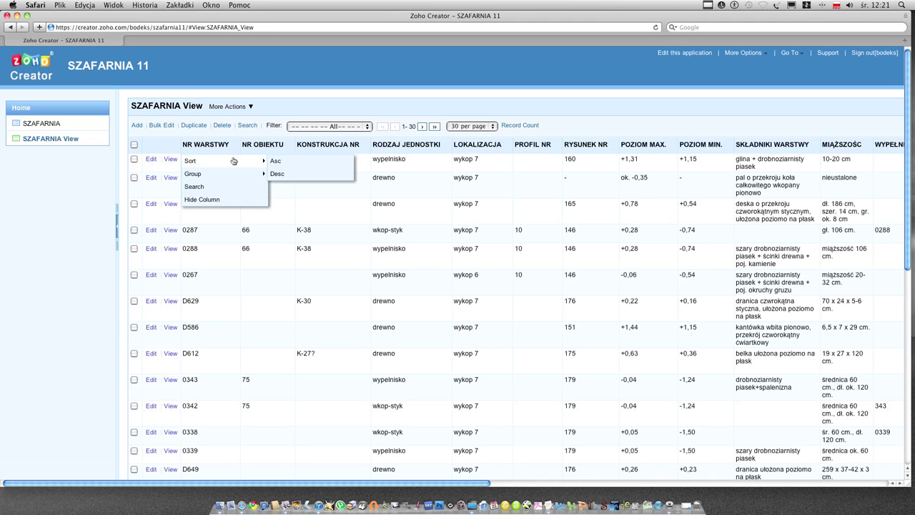
{"action": "left_click", "coordinate": [283, 164]}
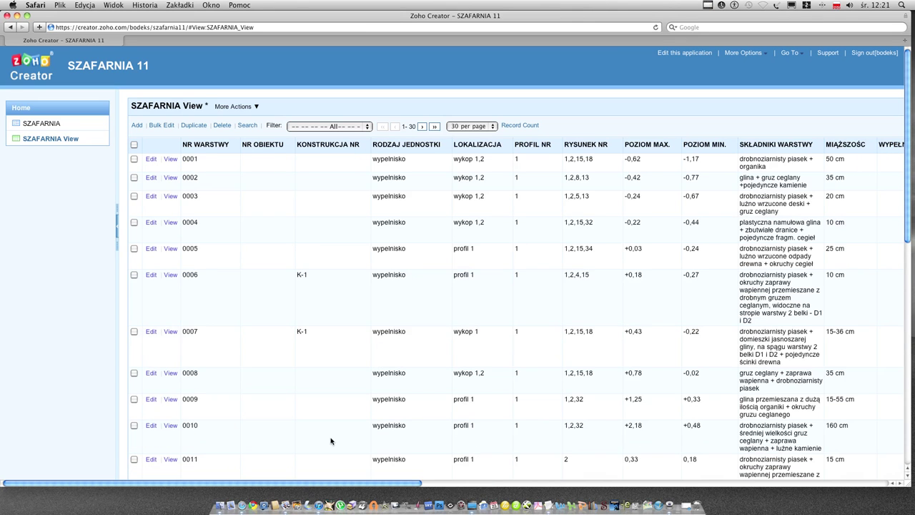
- Look across the sorted table's columns to the photo attachments and set the view to 200 records per page
{"action": "scroll", "coordinate": [413, 472], "scroll_direction": "right", "scroll_amount": 10}
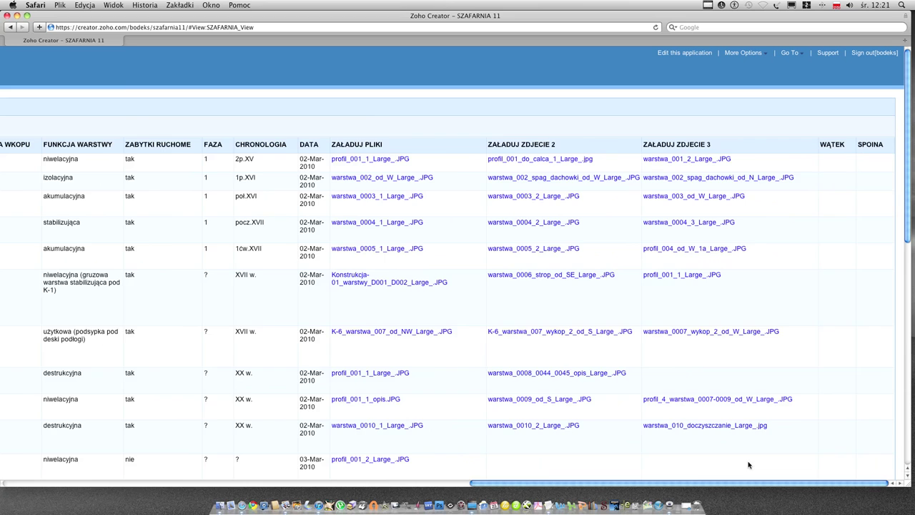
{"action": "scroll", "coordinate": [299, 460], "scroll_direction": "left", "scroll_amount": 8}
{"action": "scroll", "coordinate": [298, 460], "scroll_direction": "left", "scroll_amount": 6}
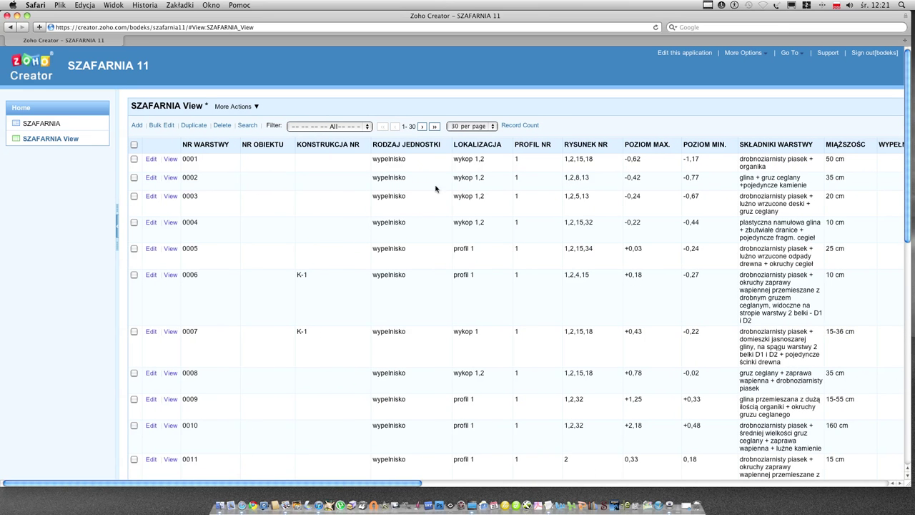
{"action": "left_click", "coordinate": [472, 126]}
{"action": "left_click", "coordinate": [472, 170]}
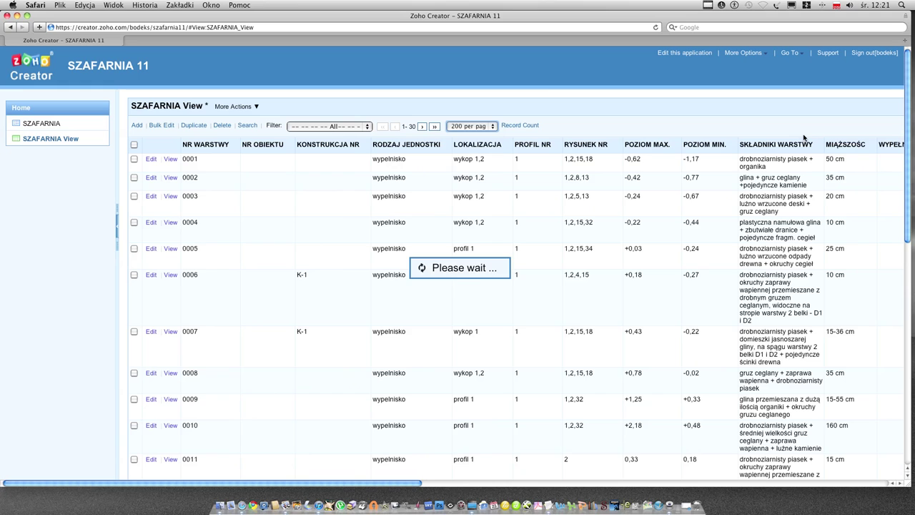
- Open the sharing options for the SZAFARNIA 11 application
{"action": "left_click", "coordinate": [745, 53]}
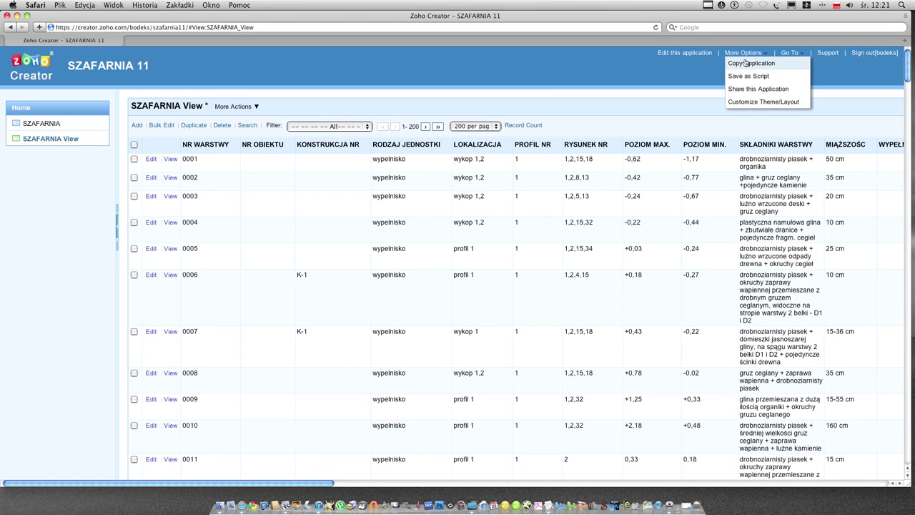
{"action": "left_click", "coordinate": [777, 93]}
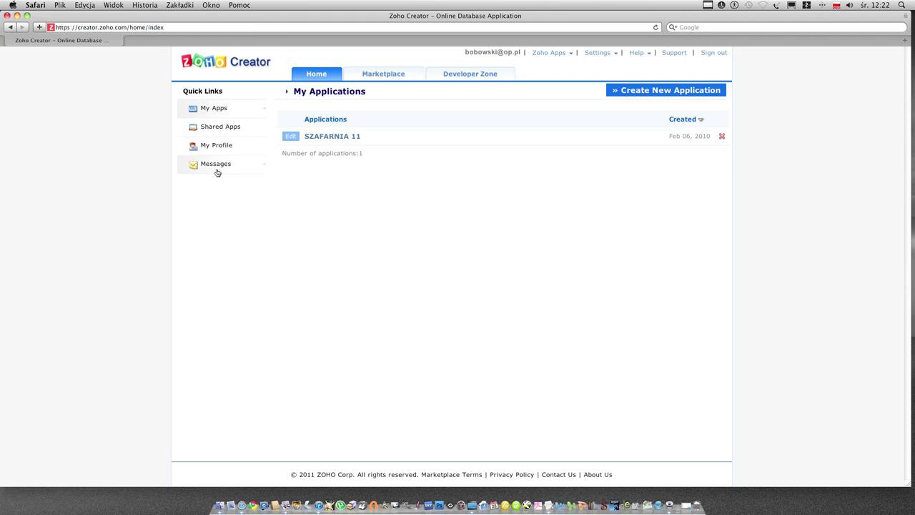
- Look over the list of other Zoho apps from the My Apps page and open the Account Settings
{"action": "left_click", "coordinate": [218, 111]}
{"action": "left_click", "coordinate": [561, 52]}
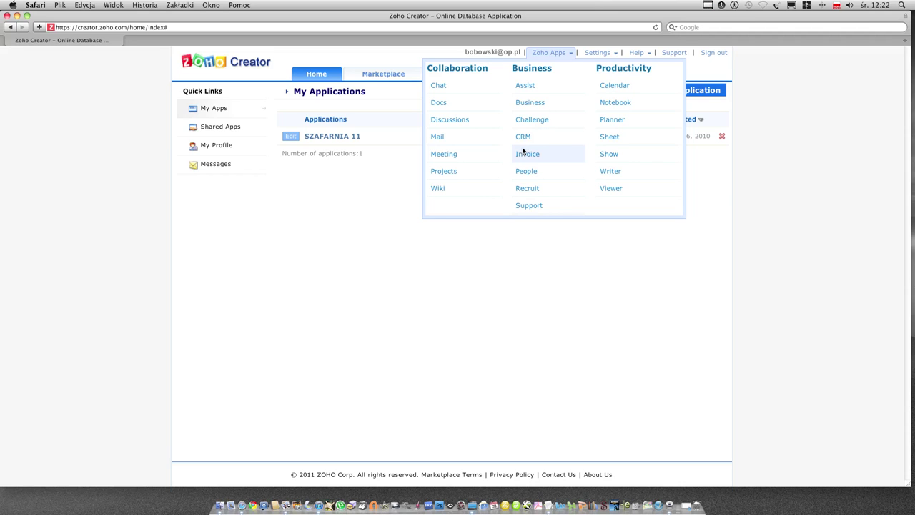
{"action": "left_click", "coordinate": [541, 285]}
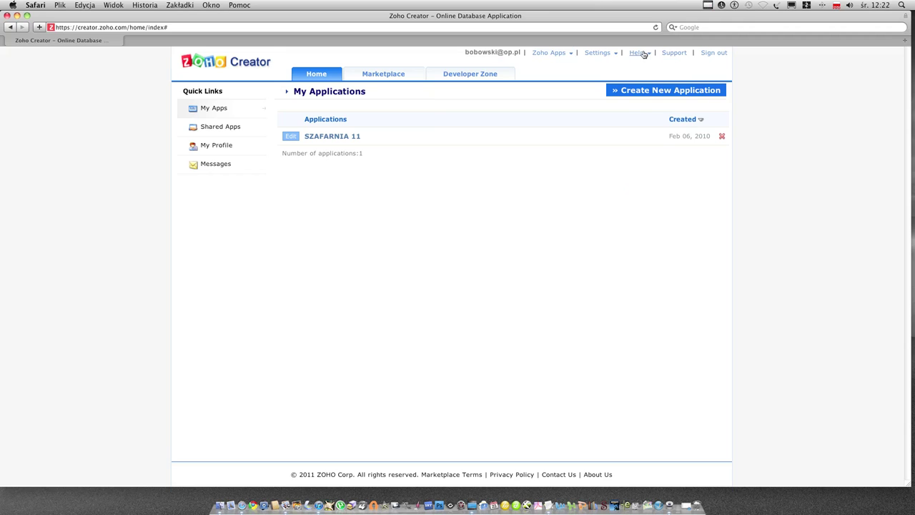
{"action": "mouse_move", "coordinate": [614, 54]}
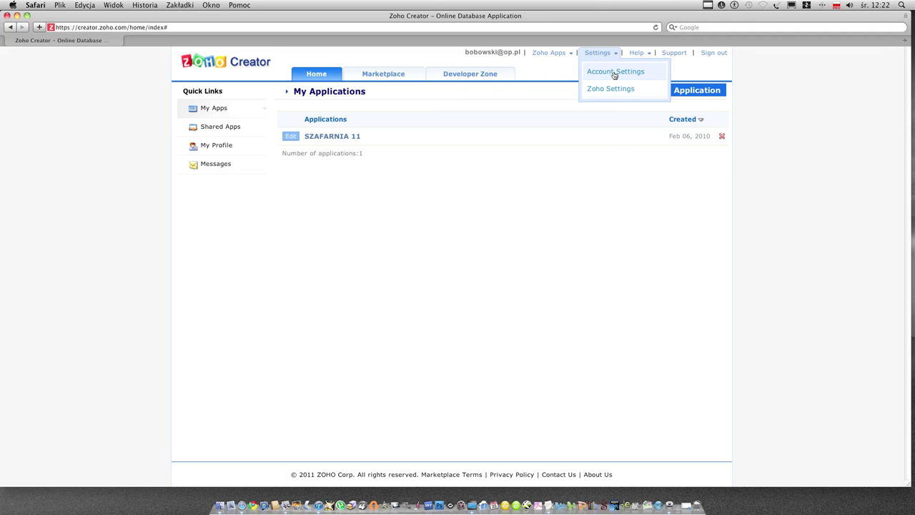
{"action": "left_click", "coordinate": [614, 75]}
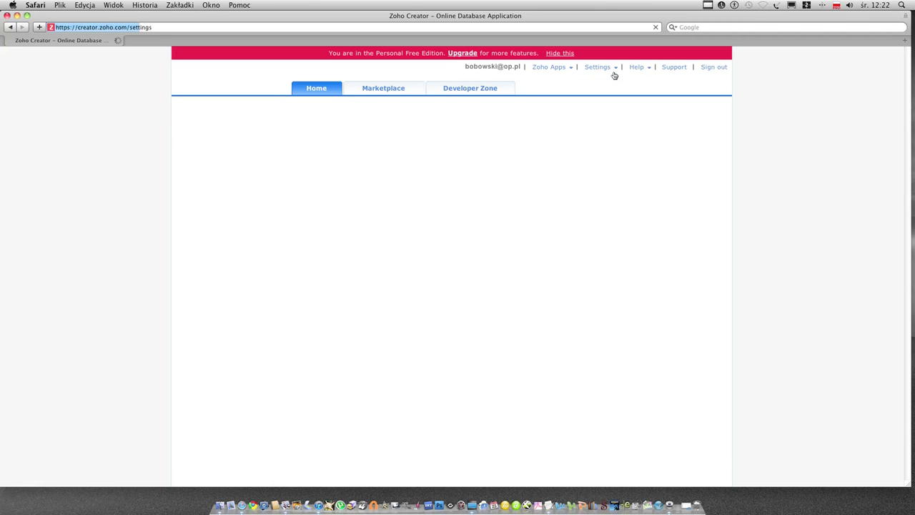